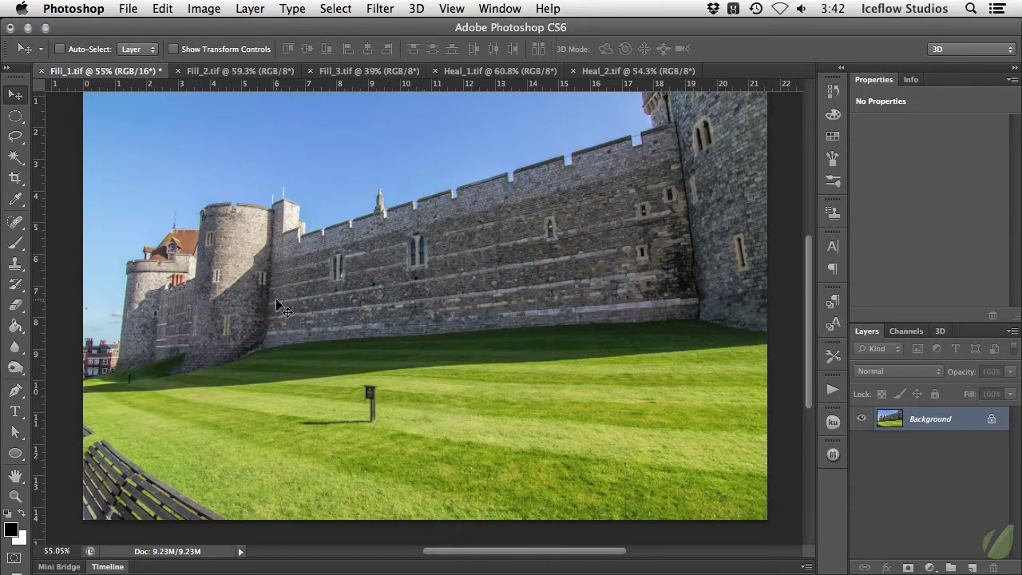
# Step: Draw a loose Lasso selection around the small signpost on the lawn, including its shadow
pyautogui.click(15, 141)
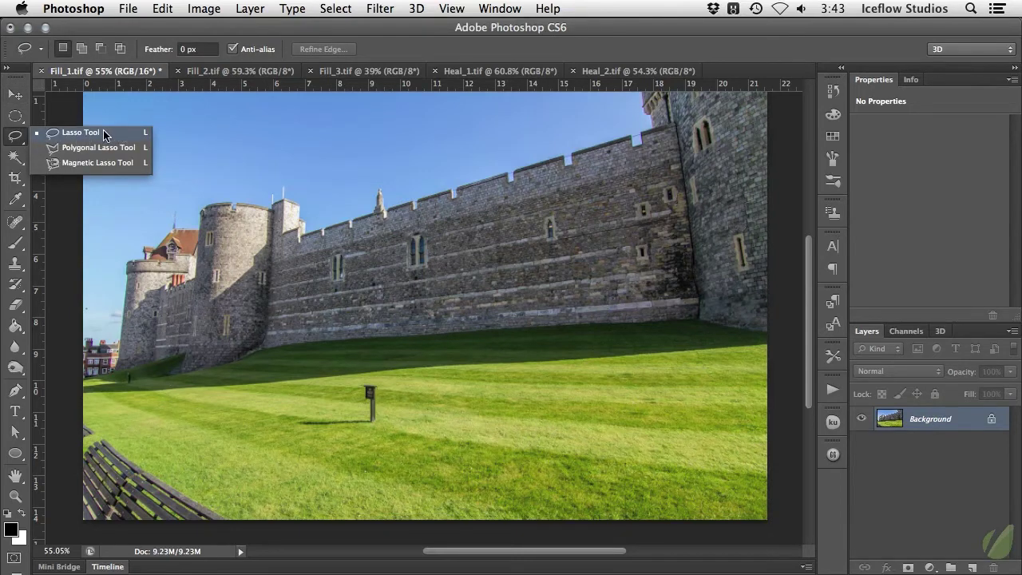
pyautogui.click(117, 132)
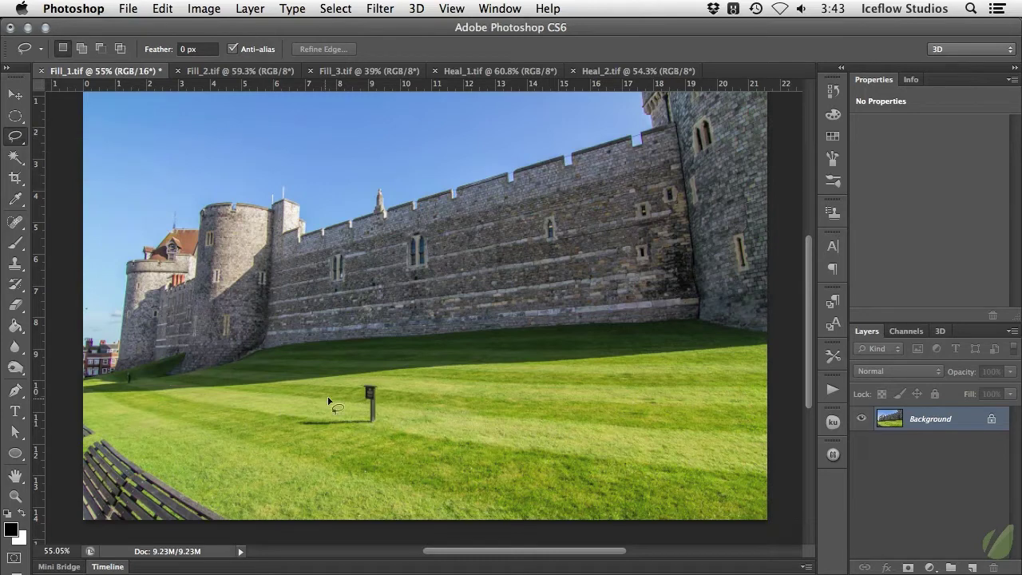
pyautogui.moveTo(383, 387)
pyautogui.mouseDown()
pyautogui.moveTo(382, 421)
pyautogui.moveTo(366, 428)
pyautogui.moveTo(302, 432)
pyautogui.moveTo(290, 420)
pyautogui.moveTo(353, 412)
pyautogui.moveTo(357, 385)
pyautogui.moveTo(376, 378)
pyautogui.moveTo(384, 390)
pyautogui.mouseUp()
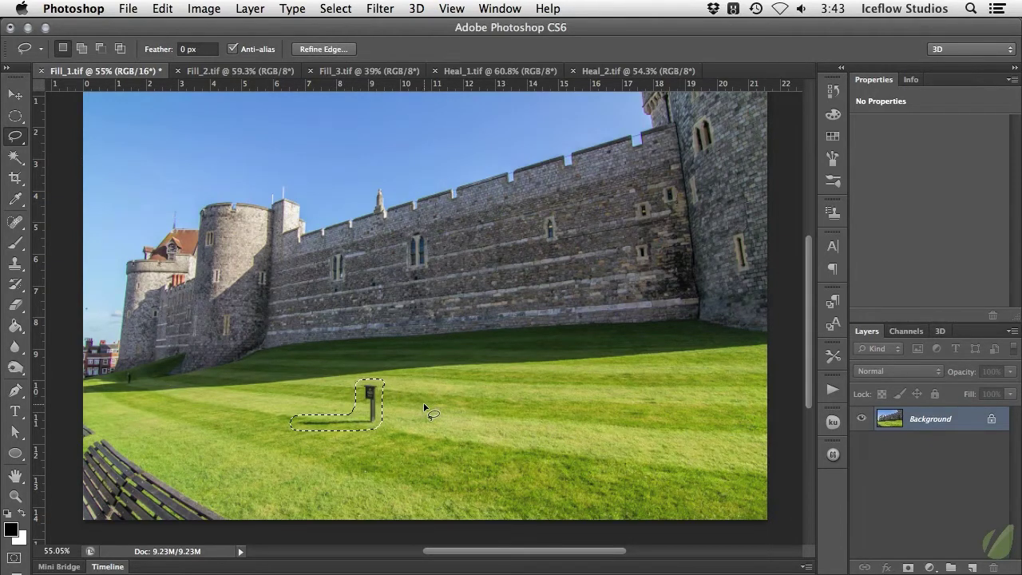
# Step: Fill the signpost selection using Content-Aware in Normal mode at 100% opacity, and deselect
pyautogui.click(164, 8)
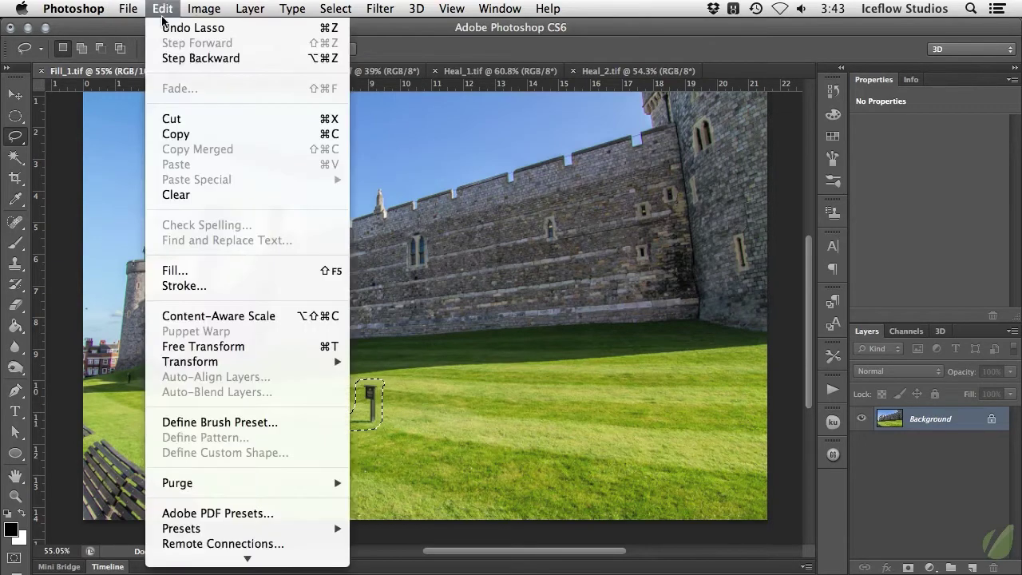
pyautogui.click(282, 271)
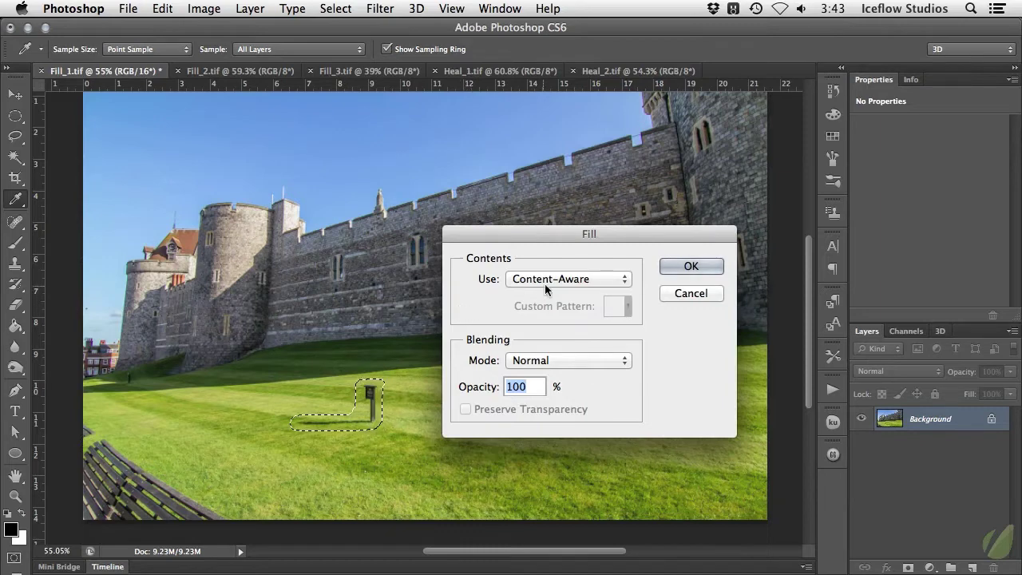
pyautogui.click(620, 280)
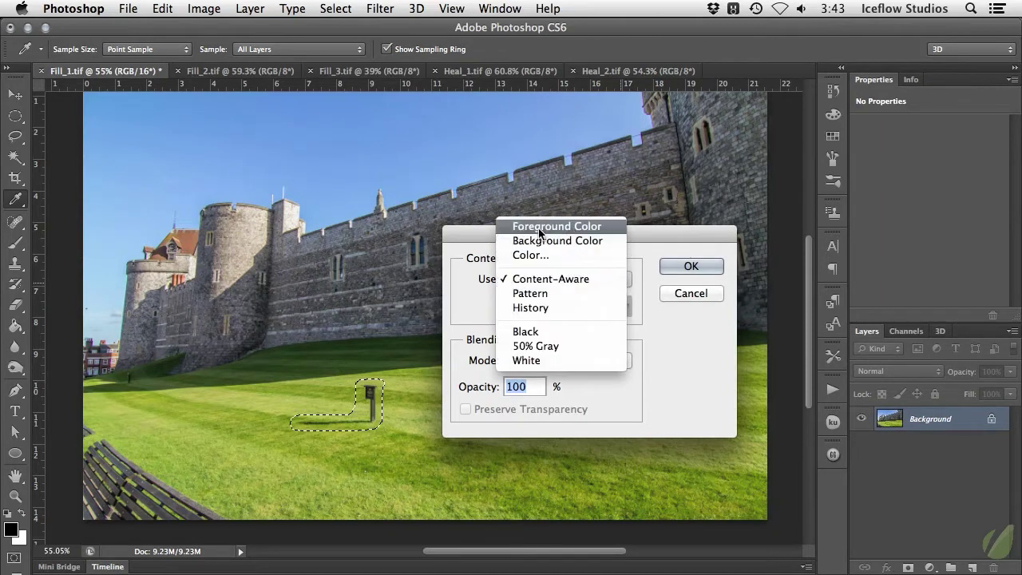
pyautogui.click(596, 280)
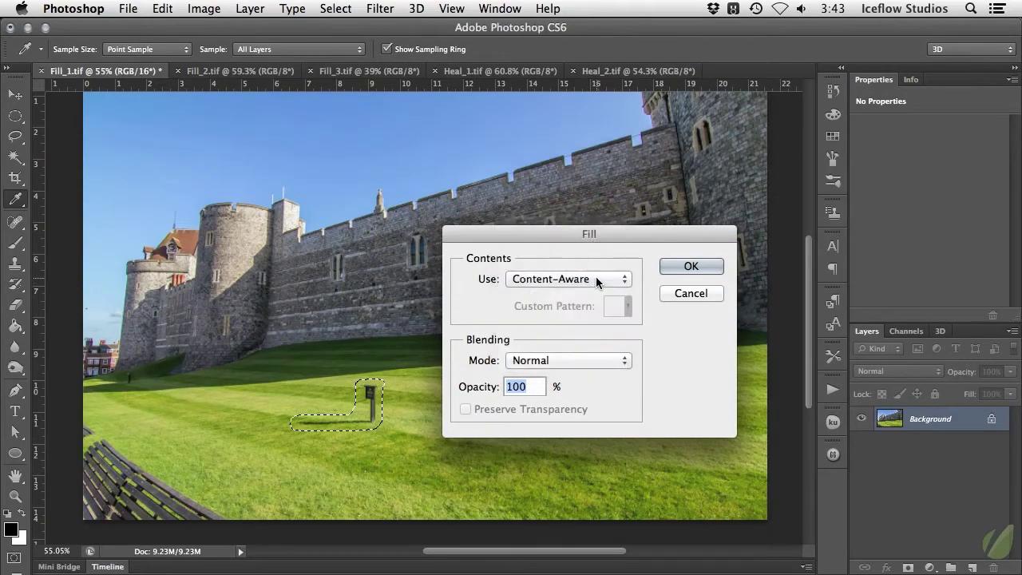
pyautogui.click(680, 267)
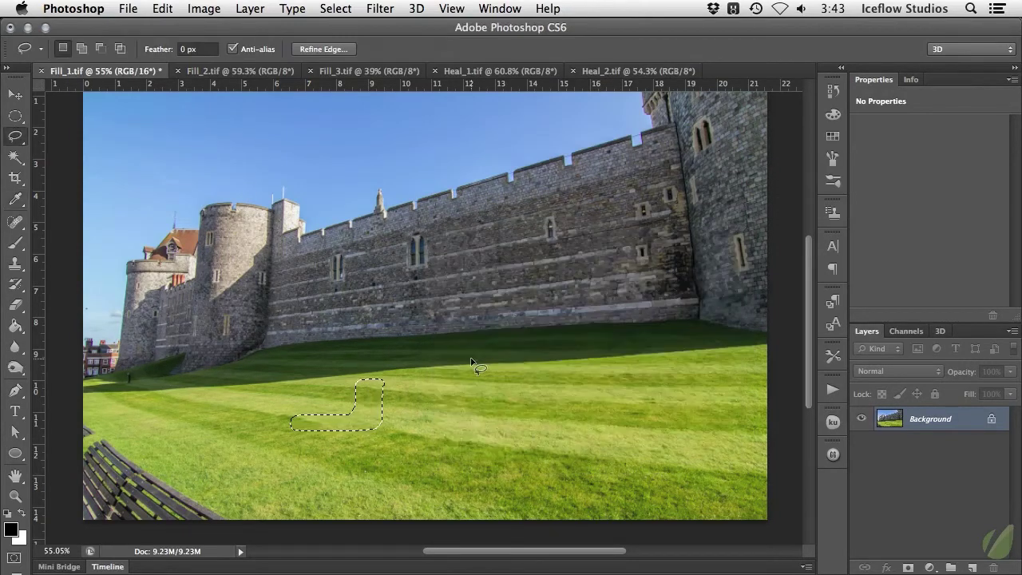
pyautogui.press('super+d')
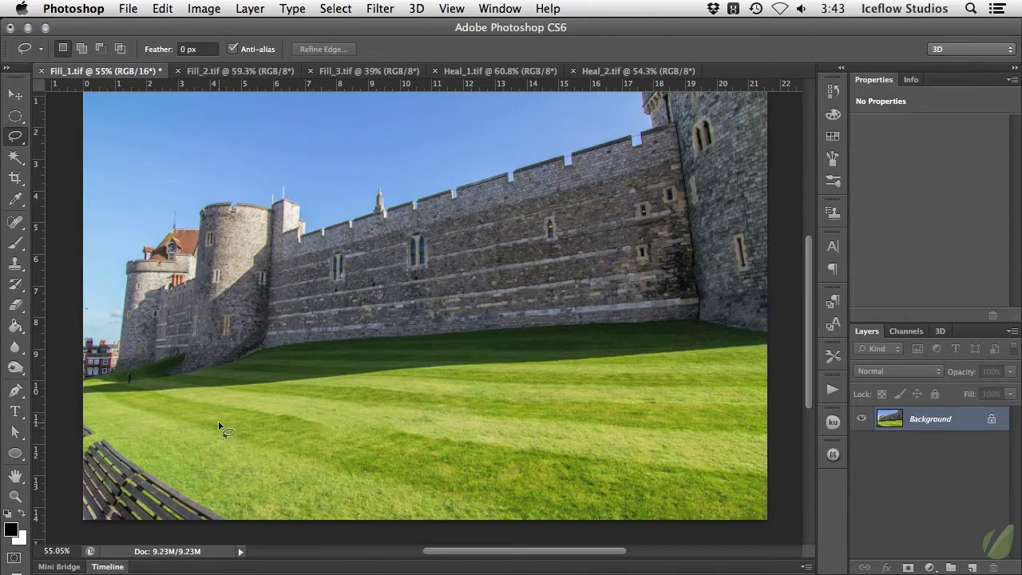
# Step: Lasso the bench in the corner of the lawn, replace it with a Content-Aware fill, and deselect
pyautogui.moveTo(76, 418)
pyautogui.mouseDown()
pyautogui.moveTo(235, 498)
pyautogui.moveTo(230, 529)
pyautogui.moveTo(62, 528)
pyautogui.moveTo(69, 423)
pyautogui.mouseUp()
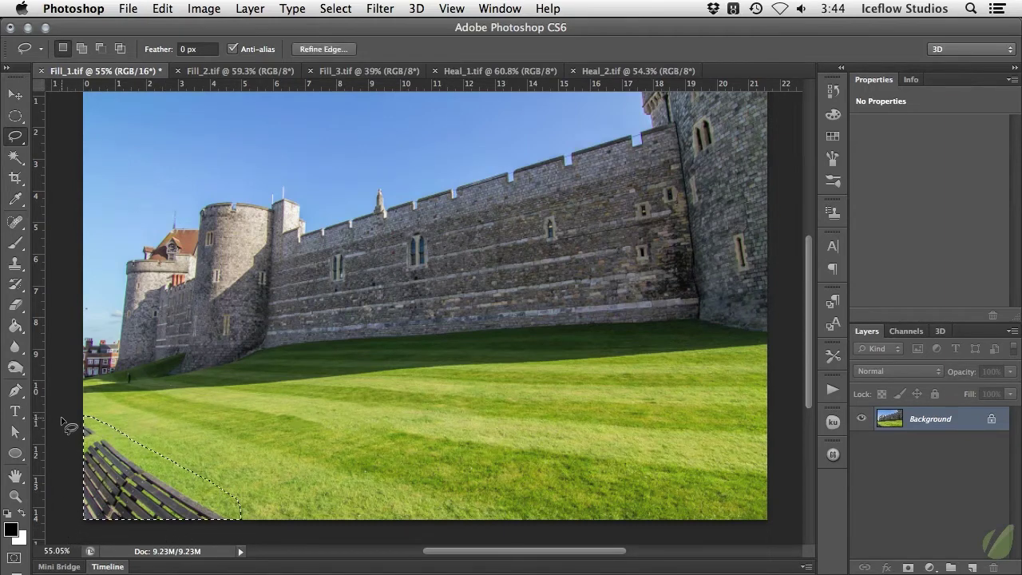
pyautogui.hotkey('shift', 'BackSpace')
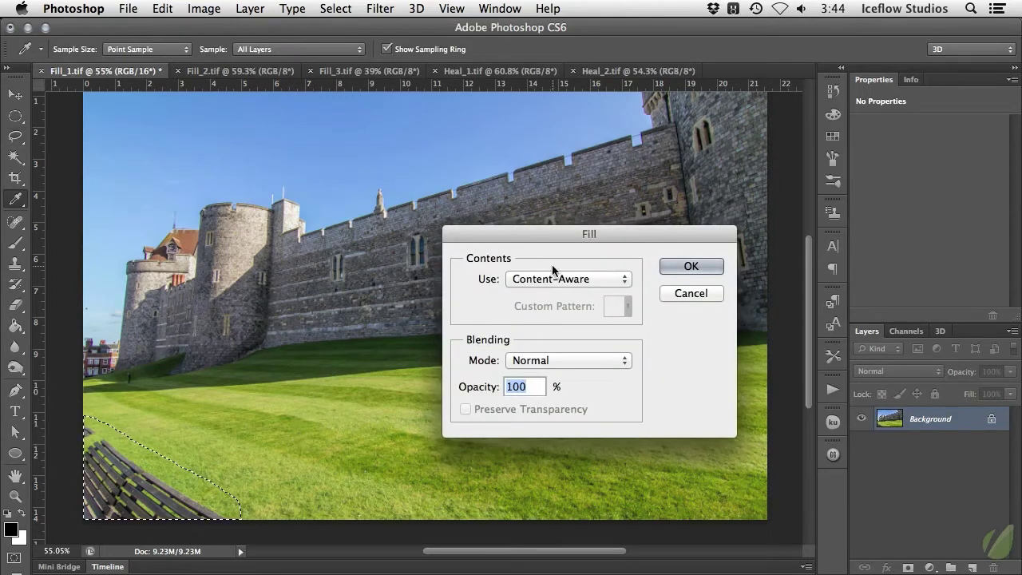
pyautogui.moveTo(605, 241); pyautogui.dragTo(459, 275)
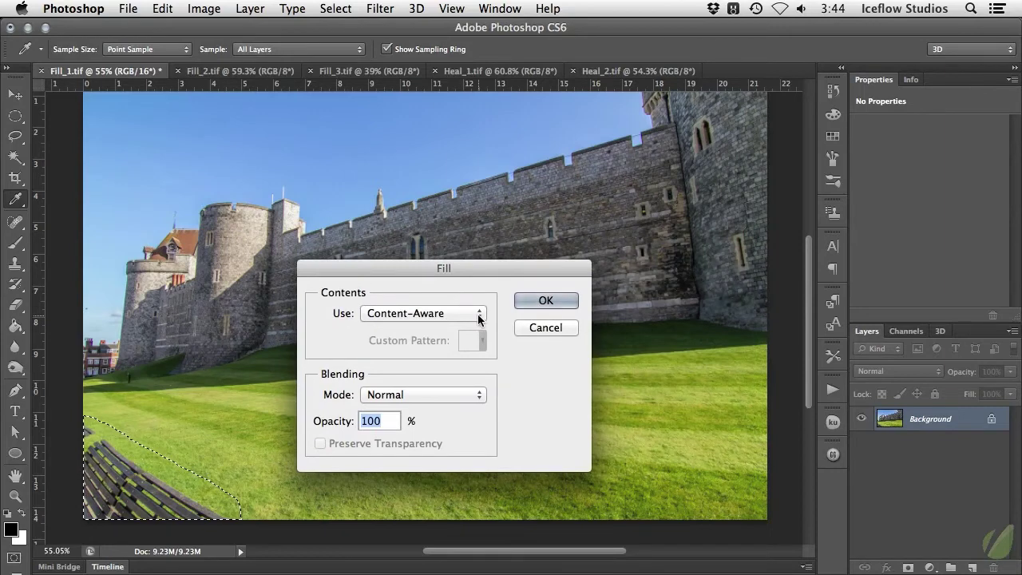
pyautogui.click(470, 319)
pyautogui.click(463, 317)
pyautogui.click(528, 299)
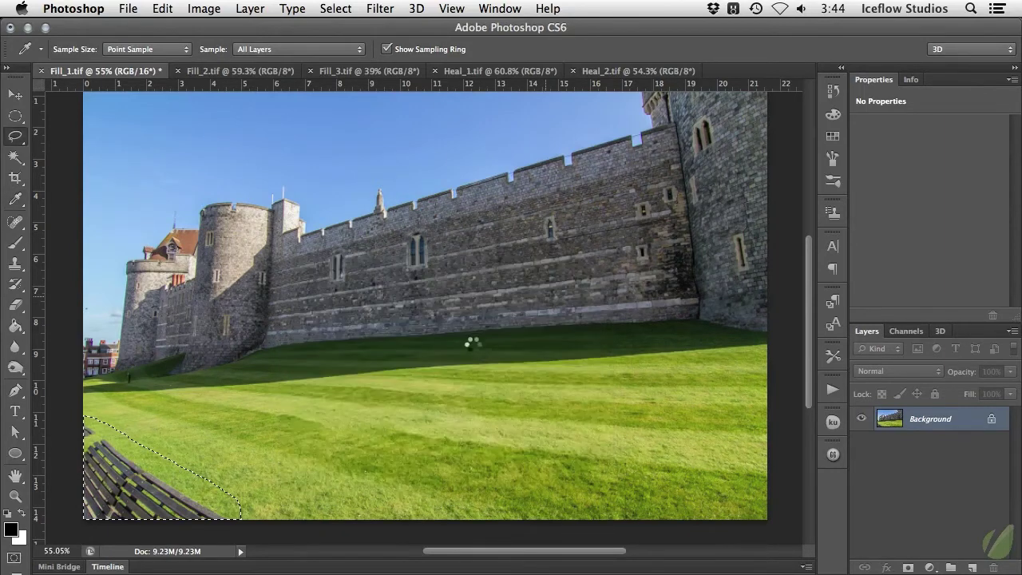
pyautogui.press('super+d')
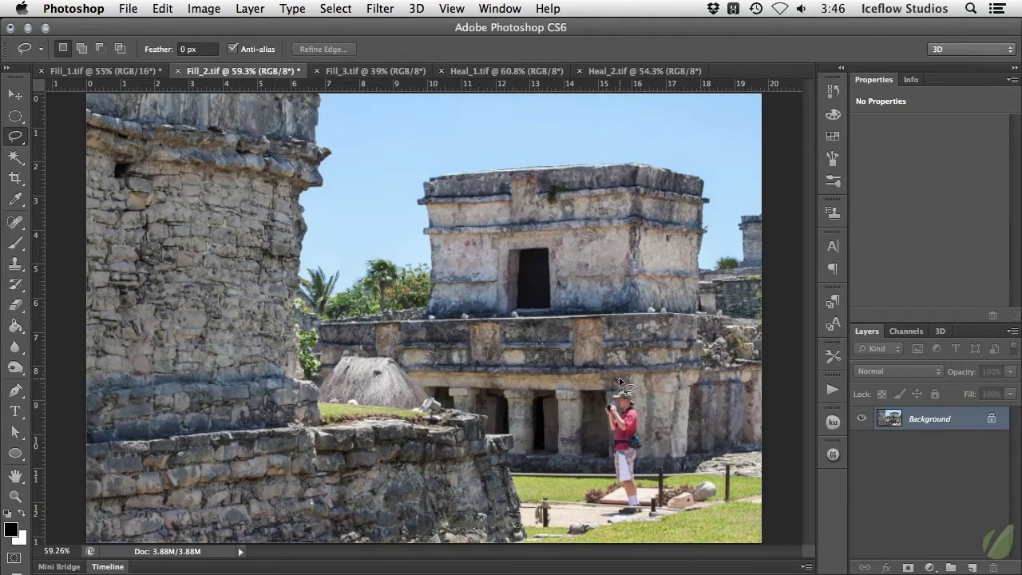
# Step: In Fill_2.tif, lasso the man in the red shirt, remove him with a Content-Aware fill, and deselect
pyautogui.moveTo(613, 384)
pyautogui.mouseDown()
pyautogui.moveTo(601, 394)
pyautogui.moveTo(613, 473)
pyautogui.moveTo(597, 518)
pyautogui.moveTo(615, 525)
pyautogui.moveTo(639, 521)
pyautogui.moveTo(650, 503)
pyautogui.moveTo(651, 415)
pyautogui.moveTo(636, 389)
pyautogui.moveTo(613, 385)
pyautogui.mouseUp()
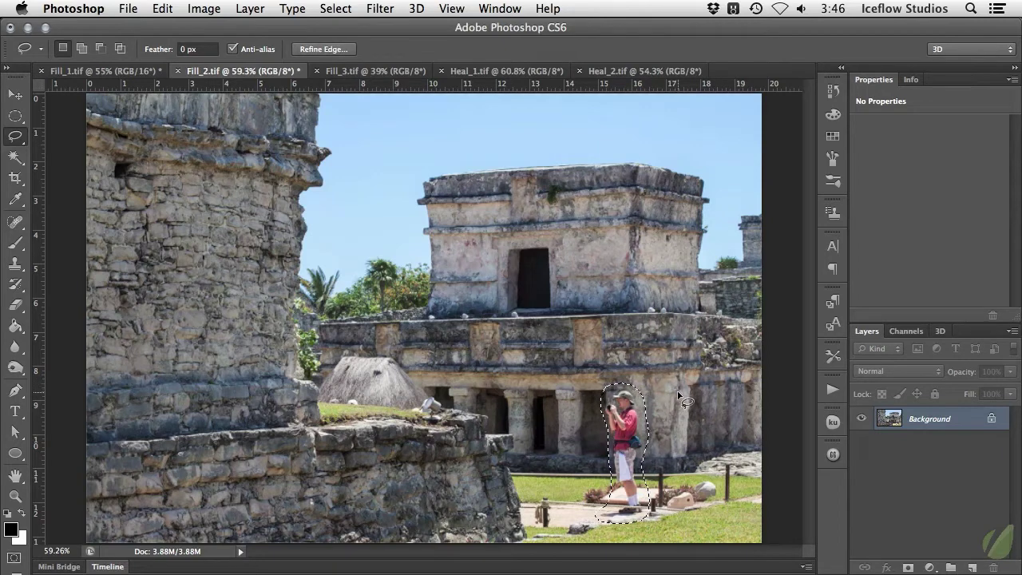
pyautogui.press('Return')
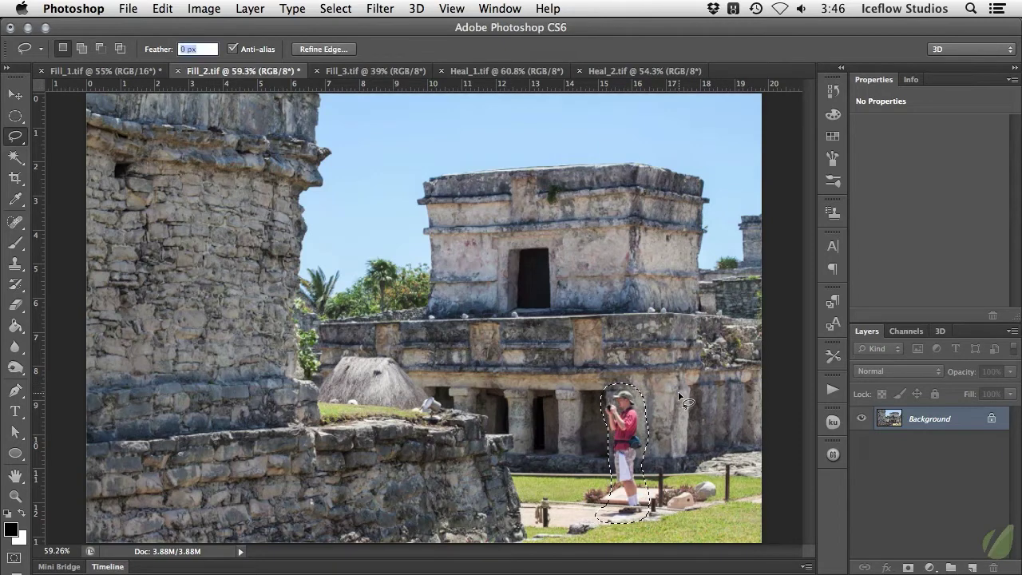
pyautogui.press('BackSpace')
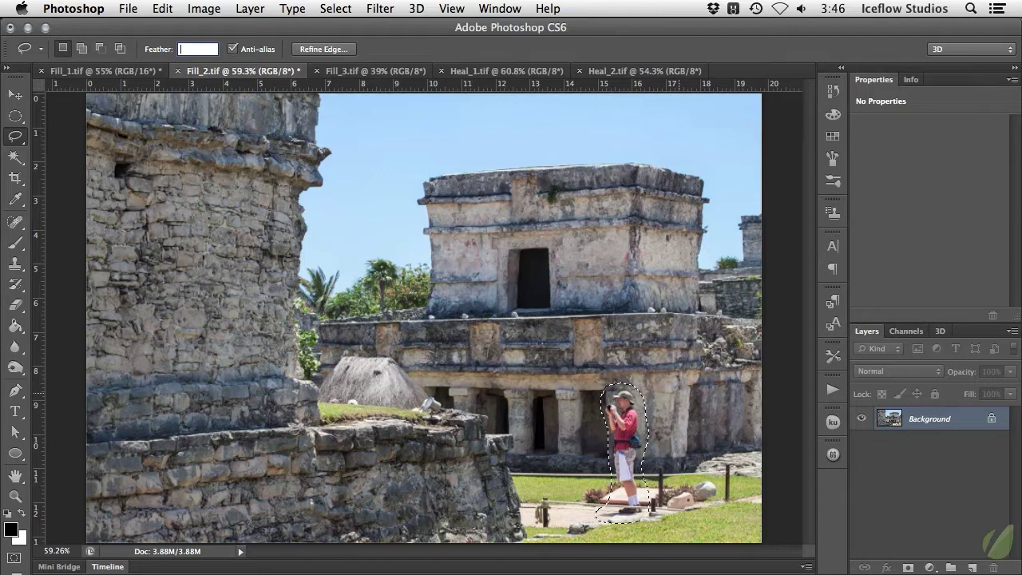
pyautogui.press('Return')
pyautogui.hotkey('shift', 'BackSpace')
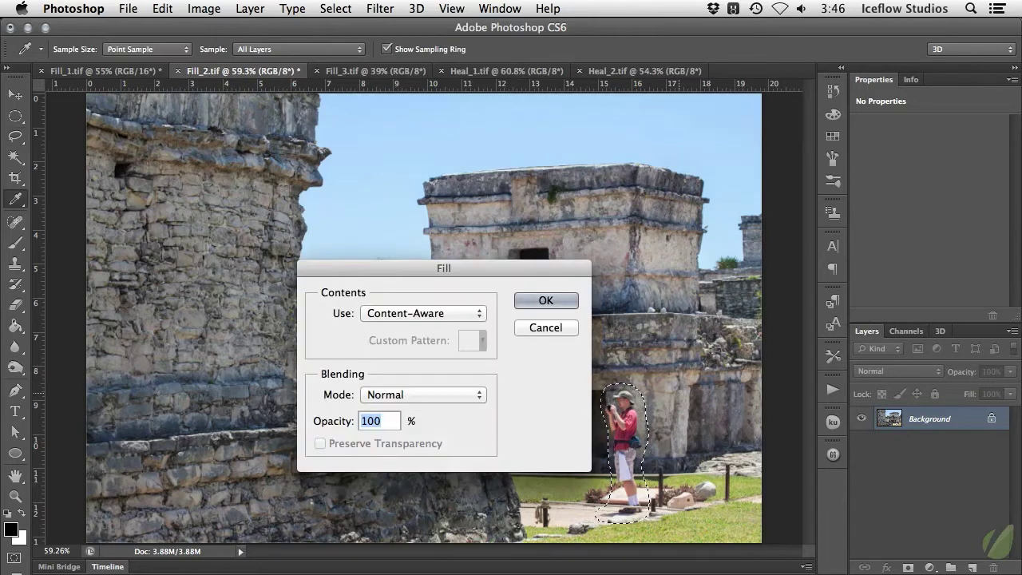
pyautogui.click(547, 300)
pyautogui.hotkey('ctrl', 'd')
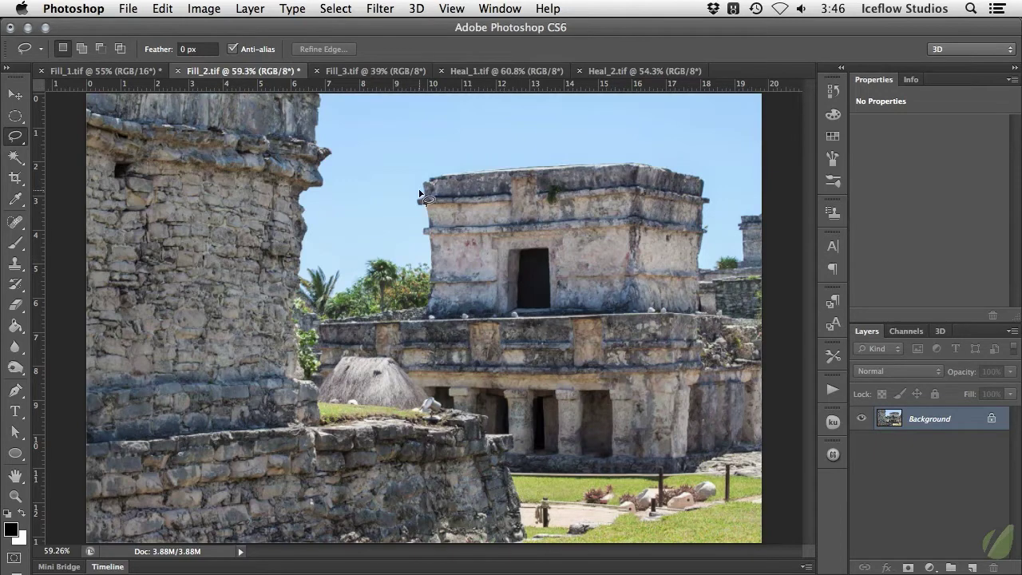
# Step: In Fill_3.tif, lasso the photographer's shadow on the brick paving, remove it with a Content-Aware fill, and deselect
pyautogui.click(373, 72)
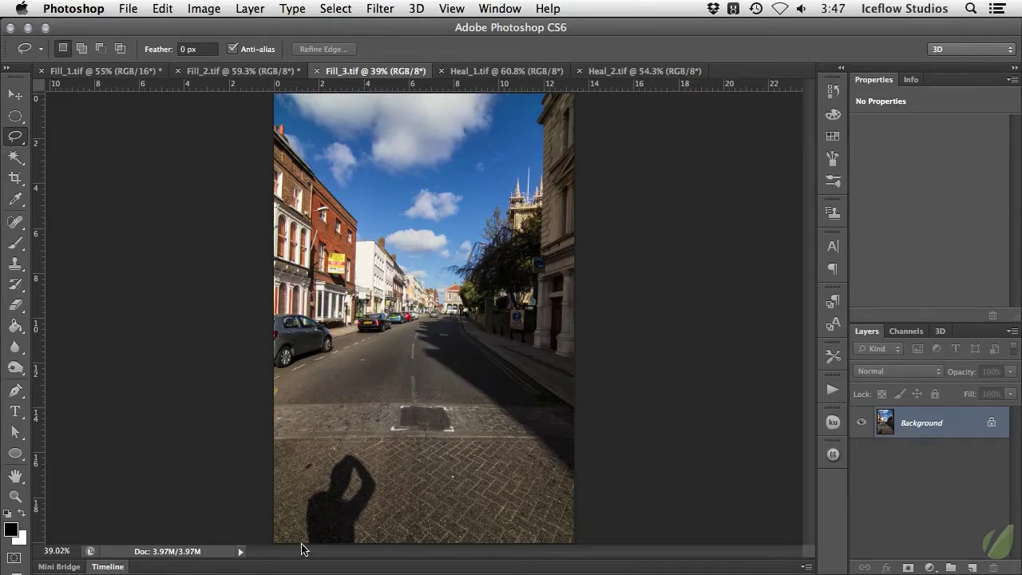
pyautogui.moveTo(302, 545)
pyautogui.mouseDown()
pyautogui.moveTo(303, 494)
pyautogui.moveTo(330, 450)
pyautogui.moveTo(371, 453)
pyautogui.mouseUp()
pyautogui.moveTo(380, 543); pyautogui.dragTo(380, 551)
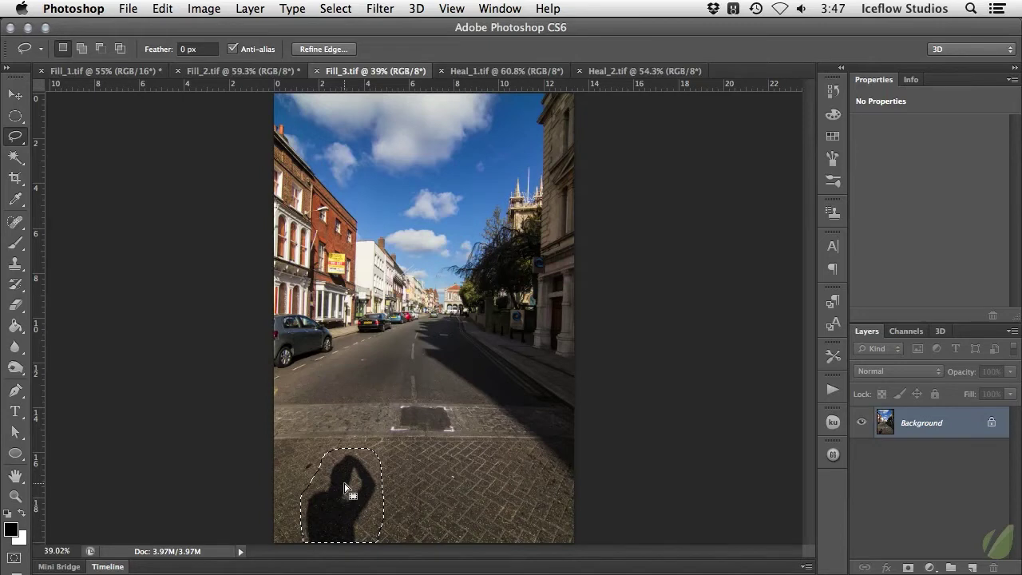
pyautogui.hotkey('shift', 'BackSpace')
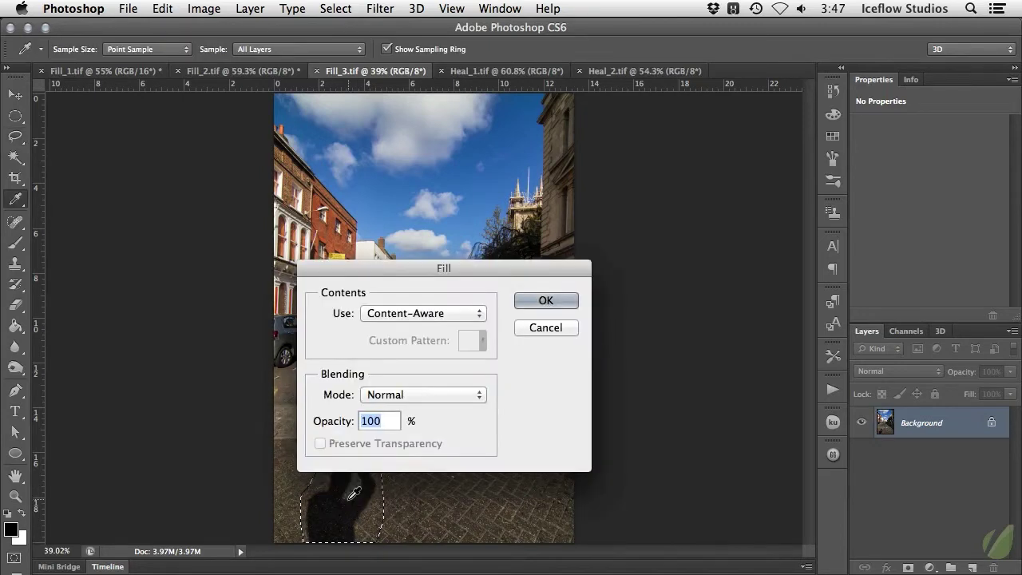
pyautogui.press('Return')
pyautogui.press('super+d')
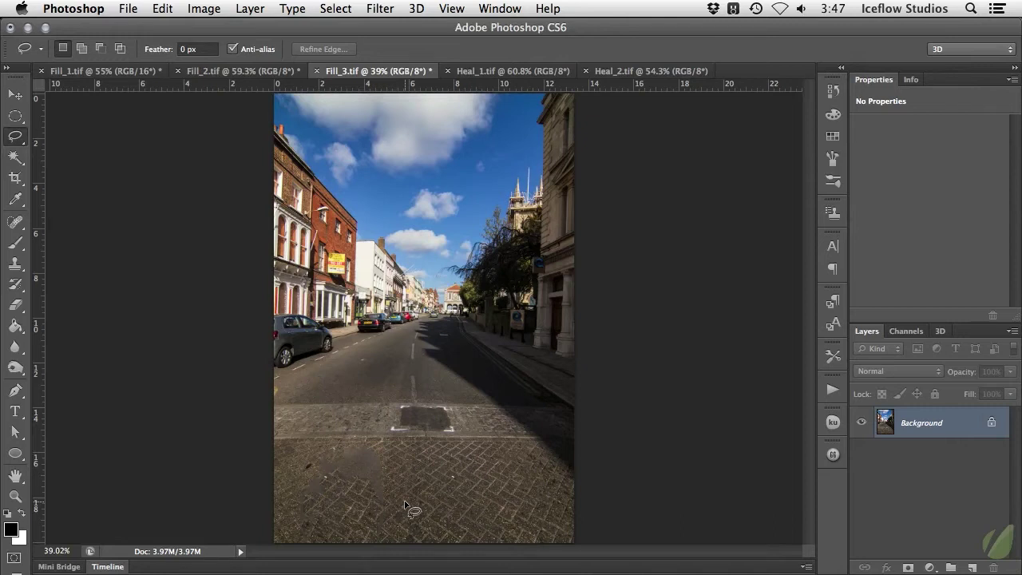
# Step: In Heal_1.tif, choose the Spot Healing Brush and reduce its size to 9 px for the small background figures
pyautogui.click(497, 72)
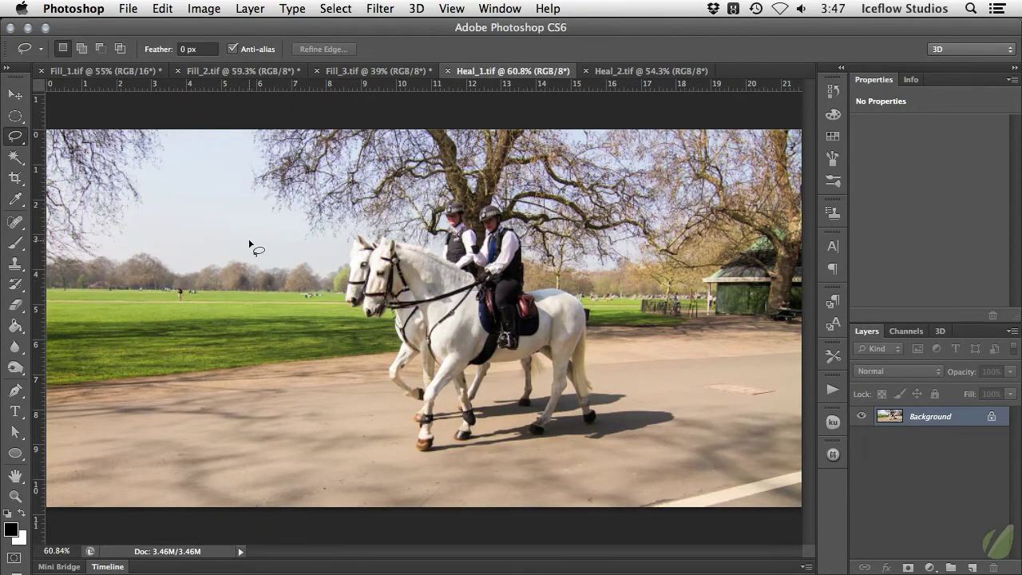
pyautogui.click(15, 222)
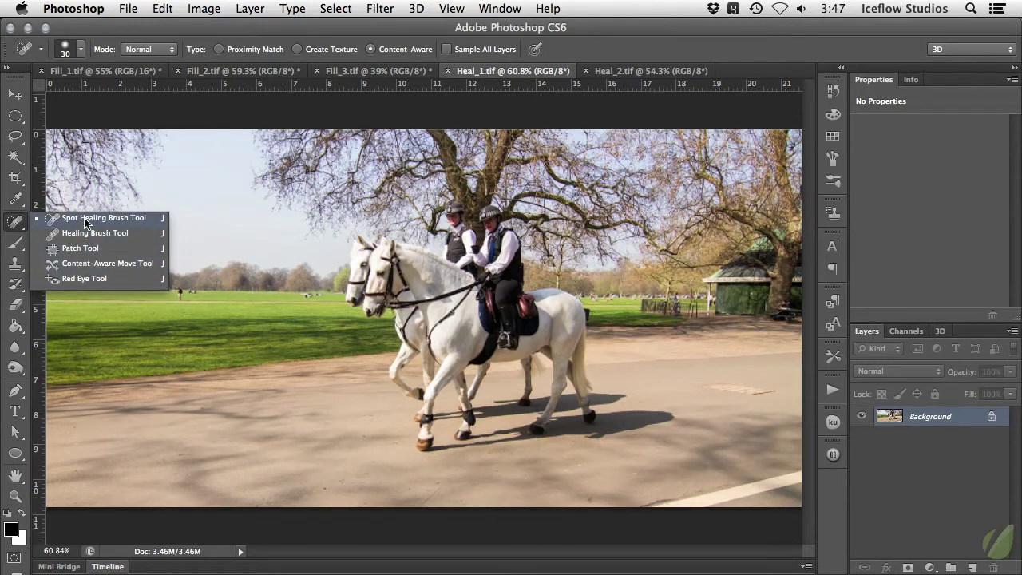
pyautogui.click(147, 217)
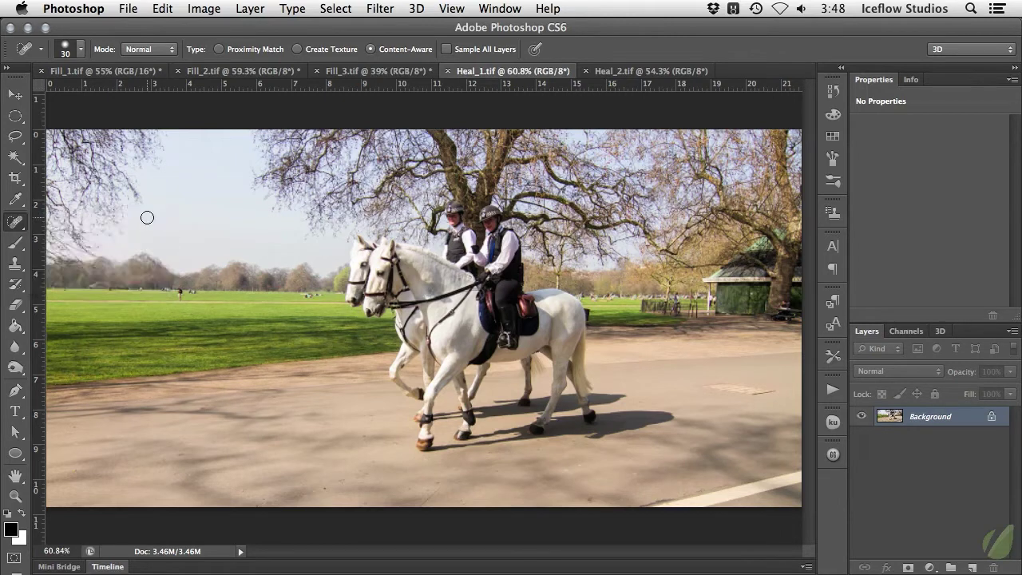
pyautogui.moveTo(124, 288); pyautogui.dragTo(255, 293)
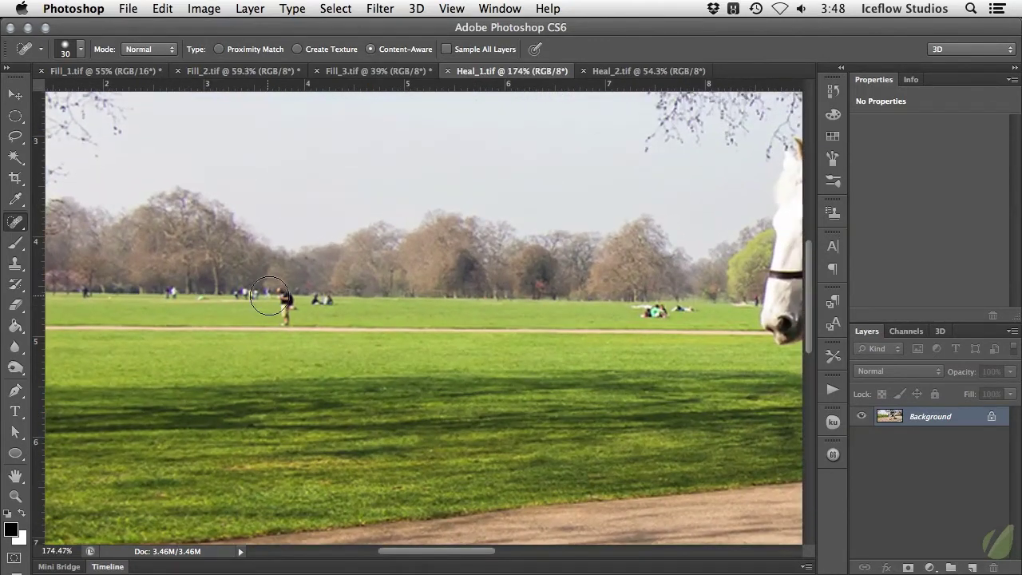
pyautogui.press('[')
pyautogui.press('[')
pyautogui.press('[')
pyautogui.press('[')
pyautogui.press('[')
pyautogui.moveTo(412, 305); pyautogui.dragTo(455, 322)
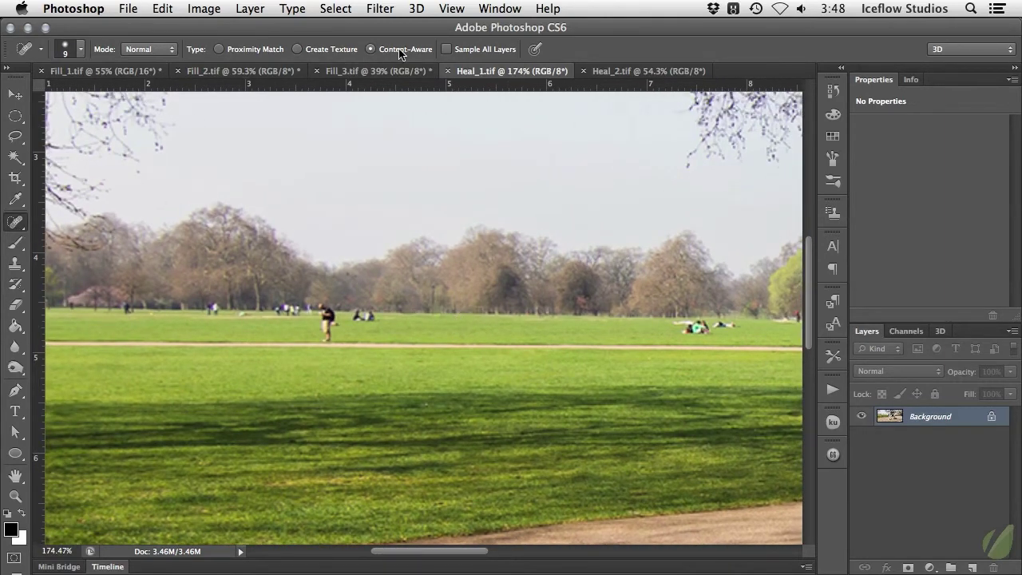
# Step: Heal away the small groups of distant people on the lawn with Content-Aware spot healing, sparing the figure standing by the path
pyautogui.moveTo(381, 313); pyautogui.dragTo(342, 320)
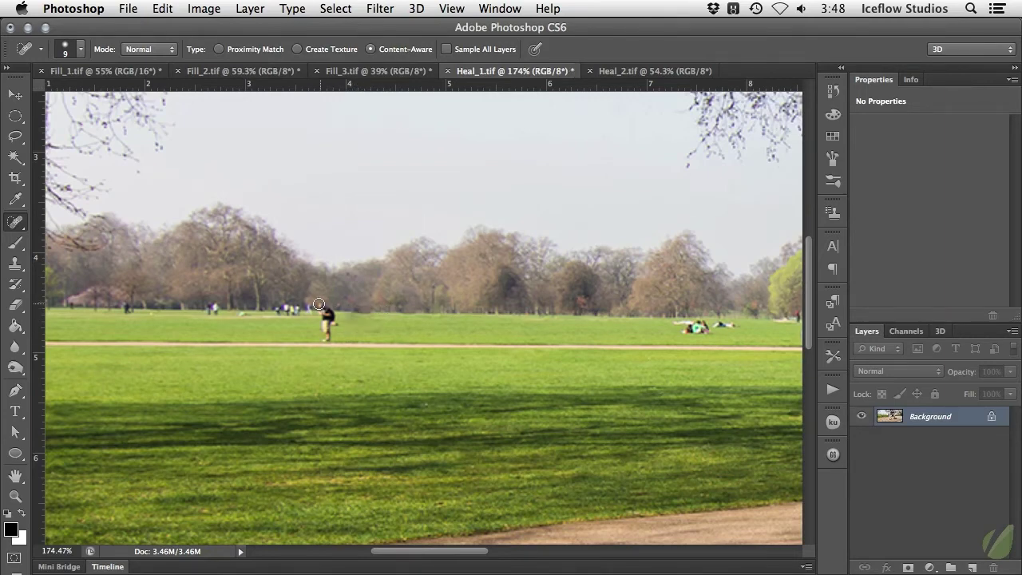
pyautogui.moveTo(280, 308); pyautogui.dragTo(311, 310)
pyautogui.click(244, 312)
pyautogui.moveTo(207, 308); pyautogui.dragTo(220, 304)
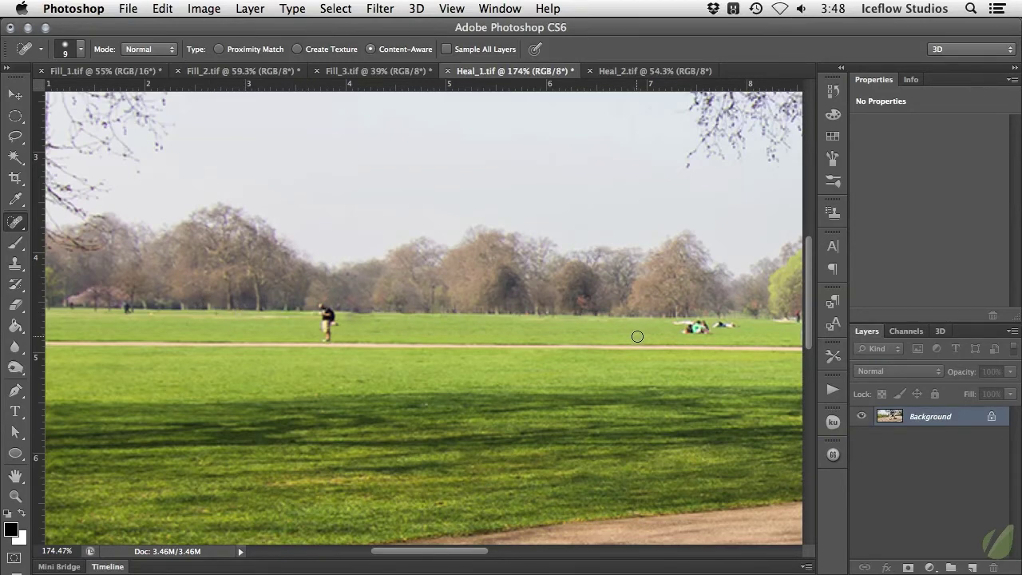
pyautogui.hscroll(3, 656, 327)
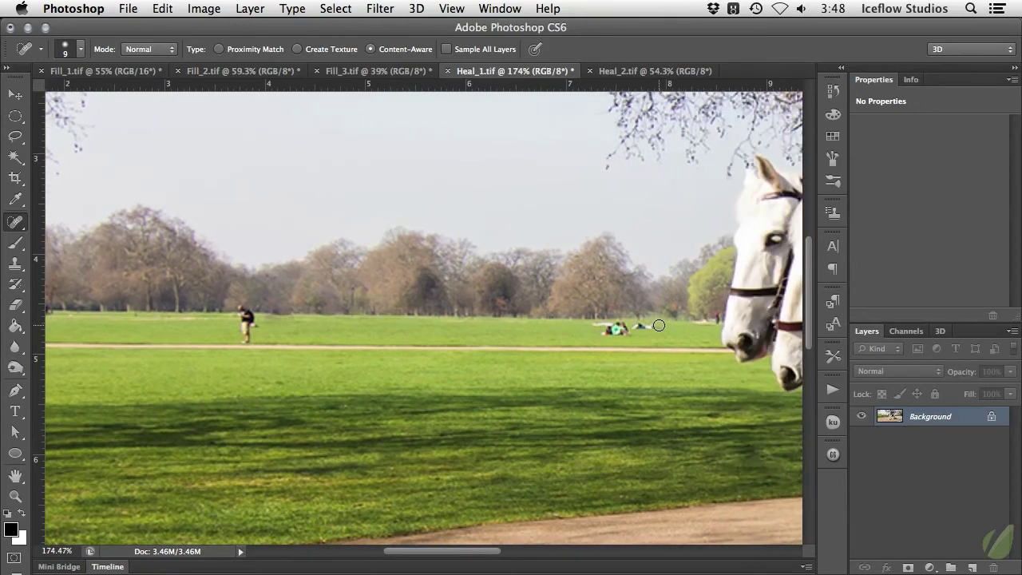
pyautogui.moveTo(658, 325)
pyautogui.mouseDown()
pyautogui.moveTo(596, 323)
pyautogui.moveTo(639, 336)
pyautogui.mouseUp()
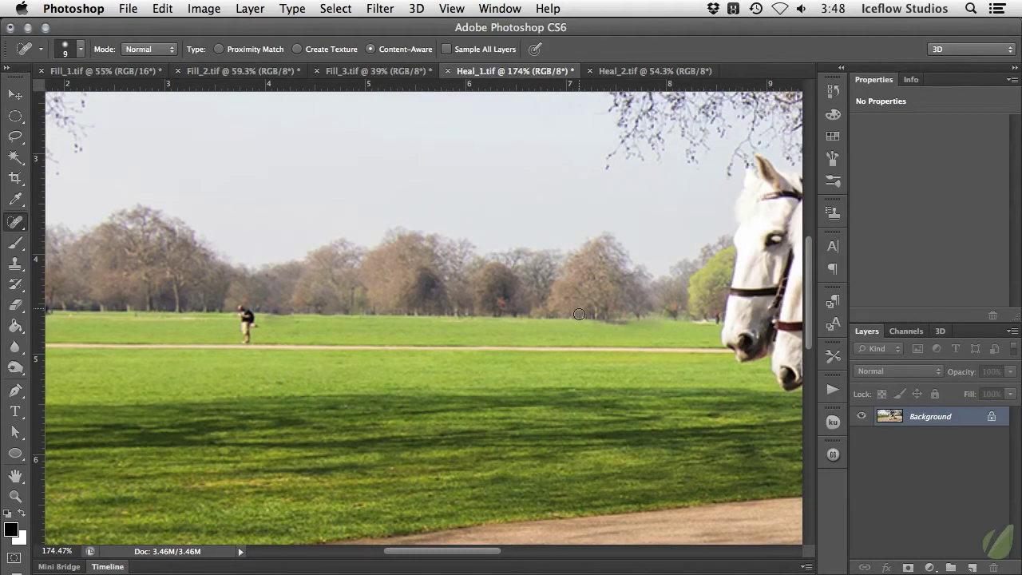
# Step: In Heal_2.tif, paint over the chain fence and its posts with a 20 px Spot Healing Brush, touching up leftover traces
pyautogui.click(646, 73)
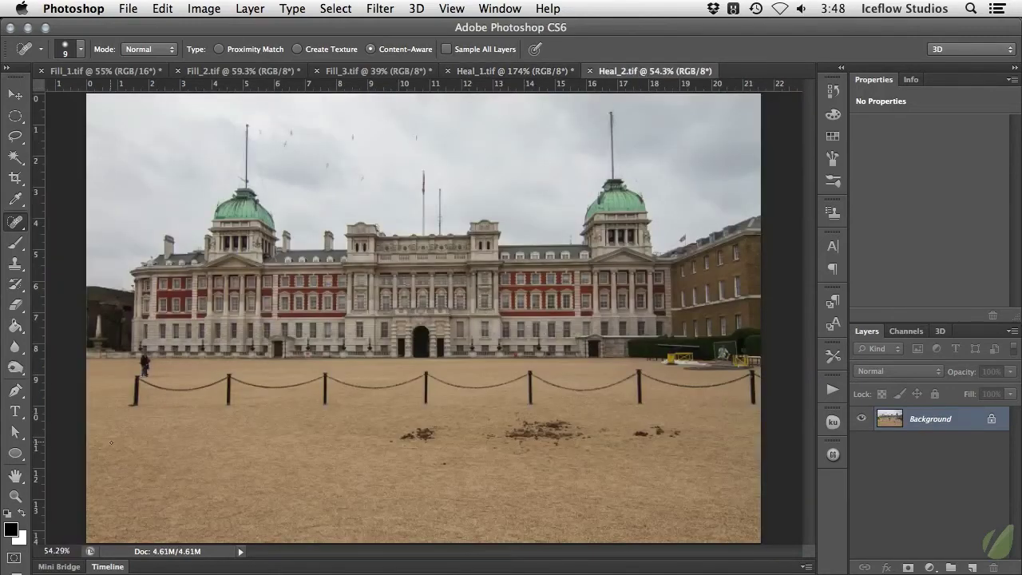
pyautogui.press(']')
pyautogui.press(']')
pyautogui.moveTo(133, 404)
pyautogui.mouseDown()
pyautogui.moveTo(200, 389)
pyautogui.moveTo(230, 376)
pyautogui.moveTo(227, 404)
pyautogui.moveTo(234, 377)
pyautogui.moveTo(271, 387)
pyautogui.moveTo(325, 376)
pyautogui.moveTo(325, 403)
pyautogui.moveTo(332, 377)
pyautogui.moveTo(380, 388)
pyautogui.moveTo(426, 373)
pyautogui.moveTo(426, 403)
pyautogui.moveTo(429, 377)
pyautogui.moveTo(490, 386)
pyautogui.moveTo(530, 375)
pyautogui.moveTo(531, 403)
pyautogui.moveTo(542, 377)
pyautogui.moveTo(595, 390)
pyautogui.moveTo(638, 372)
pyautogui.moveTo(641, 394)
pyautogui.moveTo(644, 369)
pyautogui.moveTo(640, 402)
pyautogui.moveTo(645, 373)
pyautogui.moveTo(682, 384)
pyautogui.moveTo(757, 376)
pyautogui.moveTo(753, 408)
pyautogui.mouseUp()
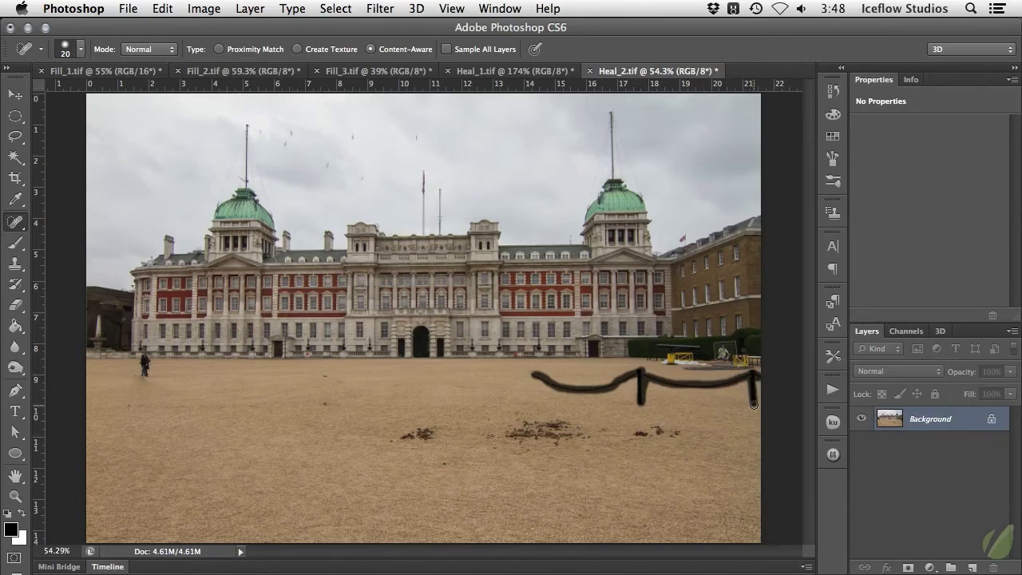
pyautogui.moveTo(470, 389); pyautogui.dragTo(447, 384)
pyautogui.moveTo(340, 384); pyautogui.dragTo(318, 374)
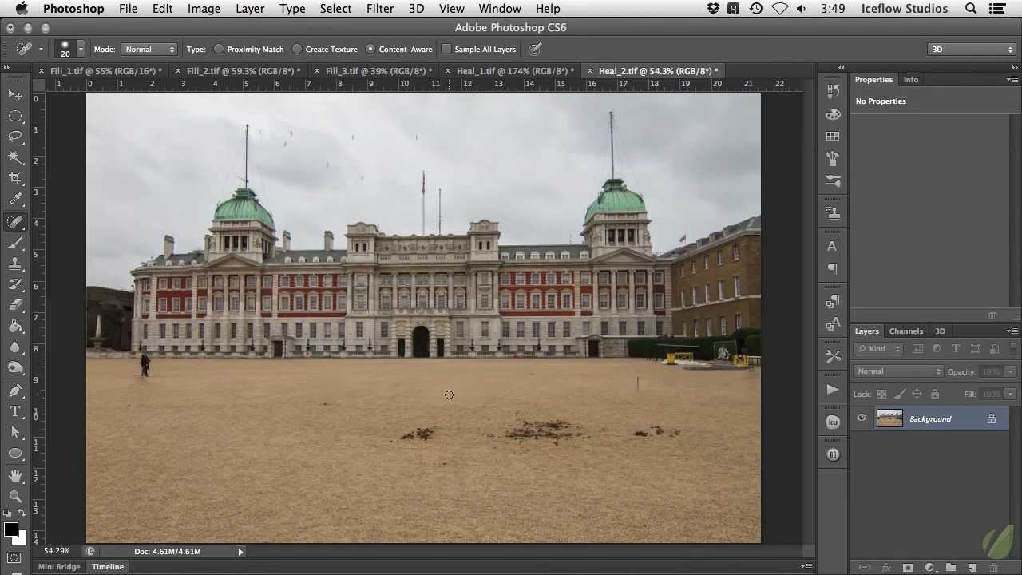
pyautogui.moveTo(639, 373); pyautogui.dragTo(638, 395)
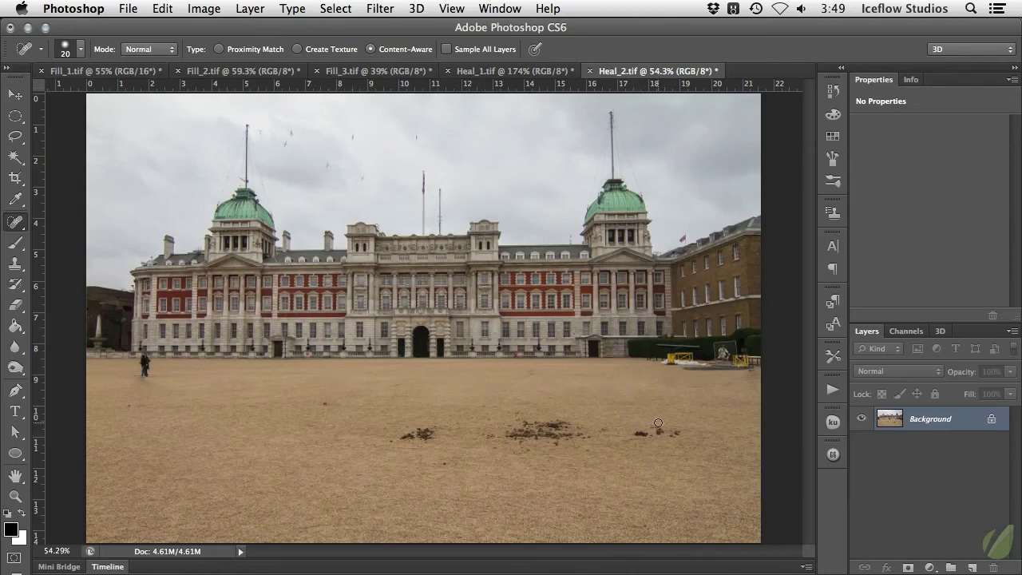